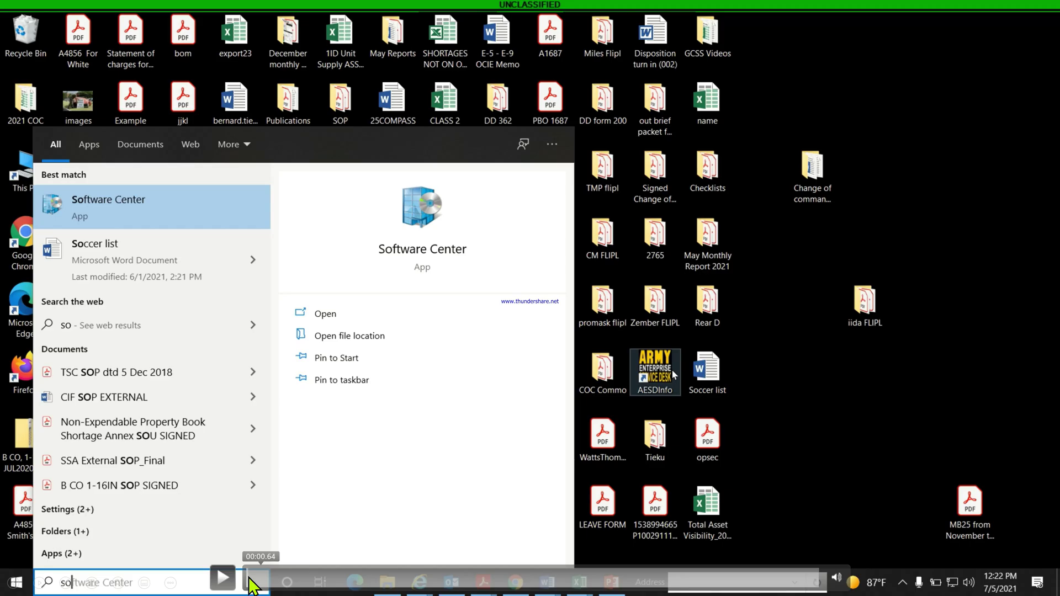
- Search Windows for 'sof' and pick Software Center from the best-match results
click(249, 578)
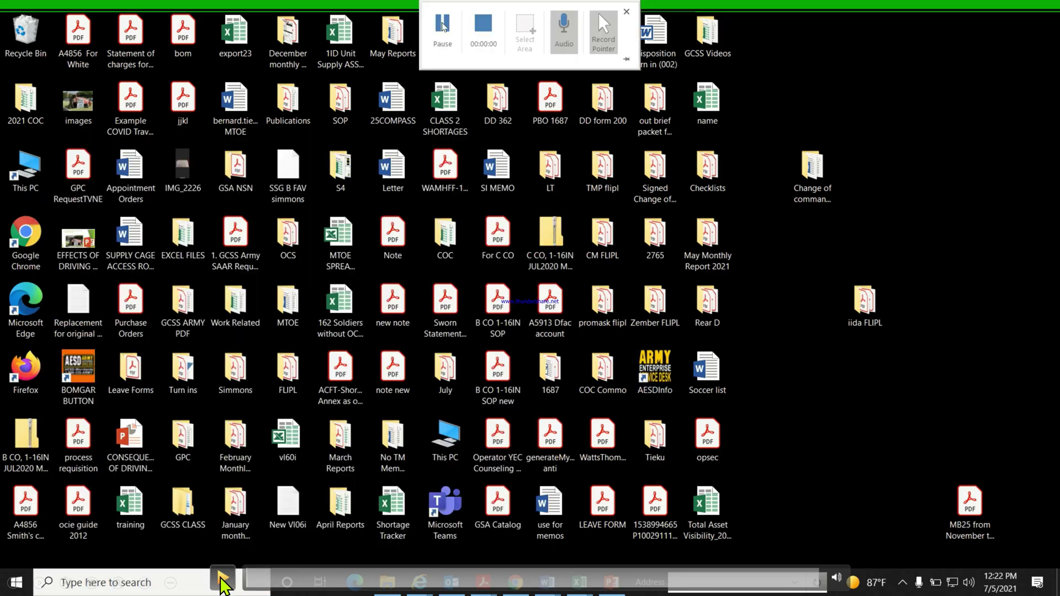
click(223, 581)
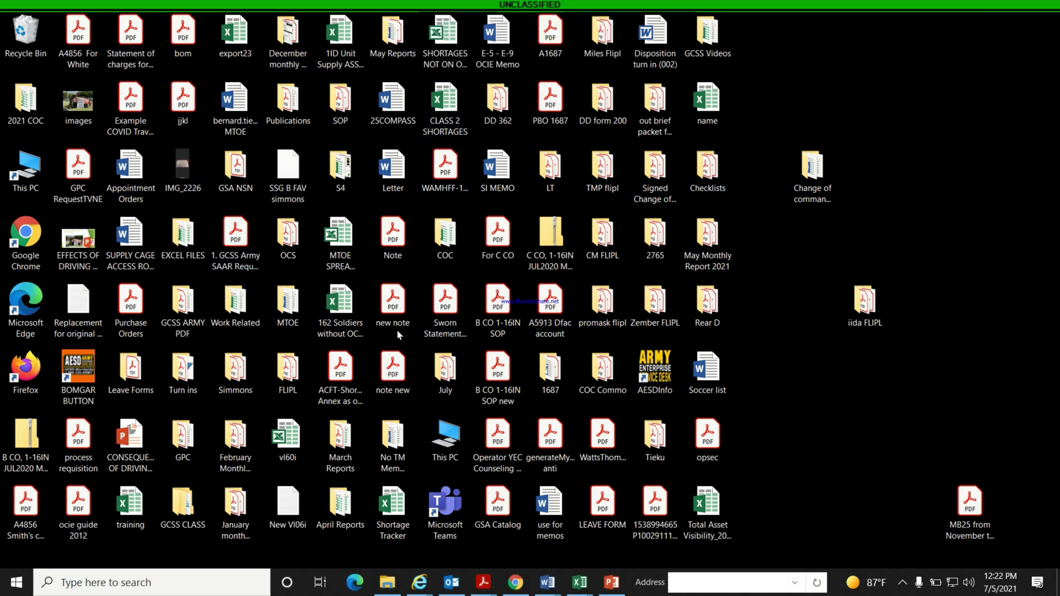
click(138, 581)
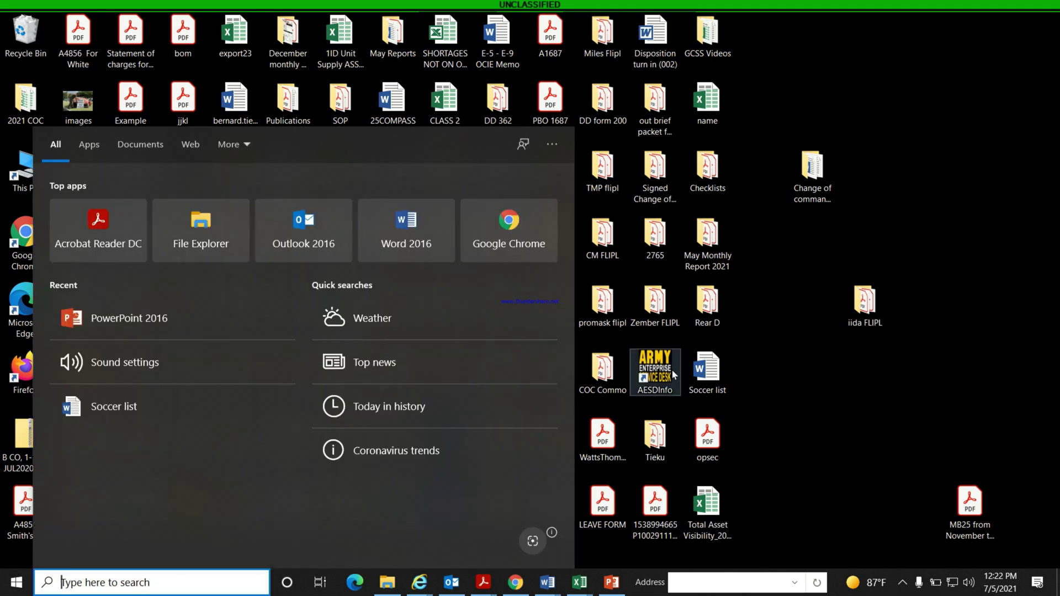
text(so)
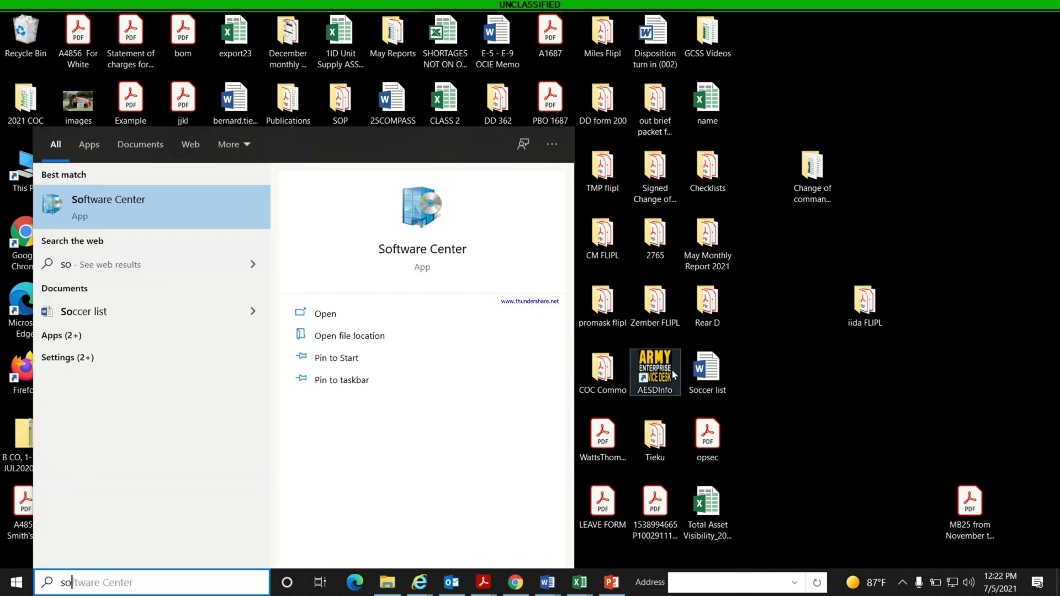
text(f)
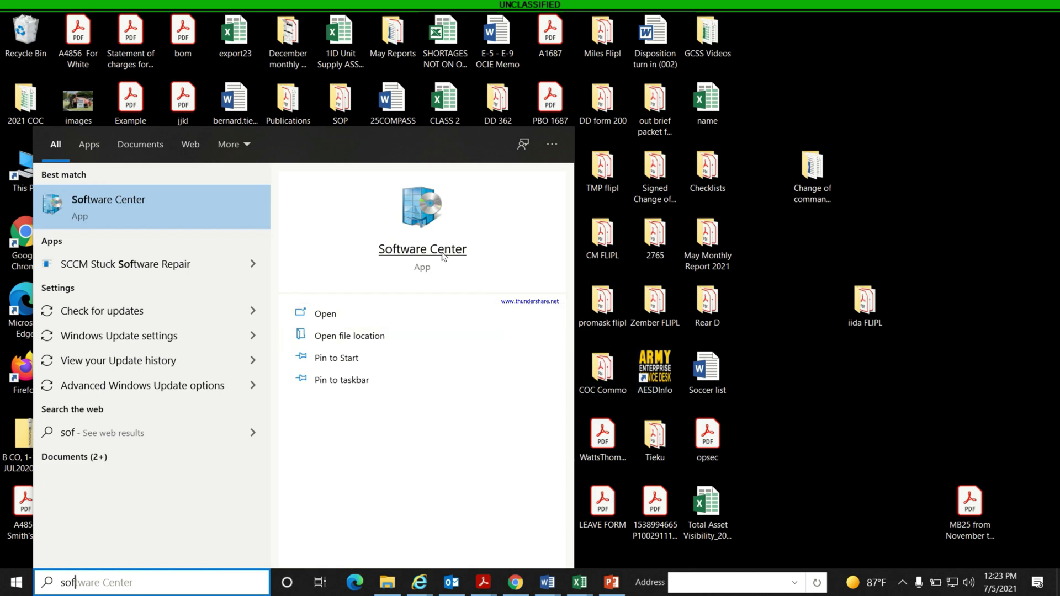
click(443, 255)
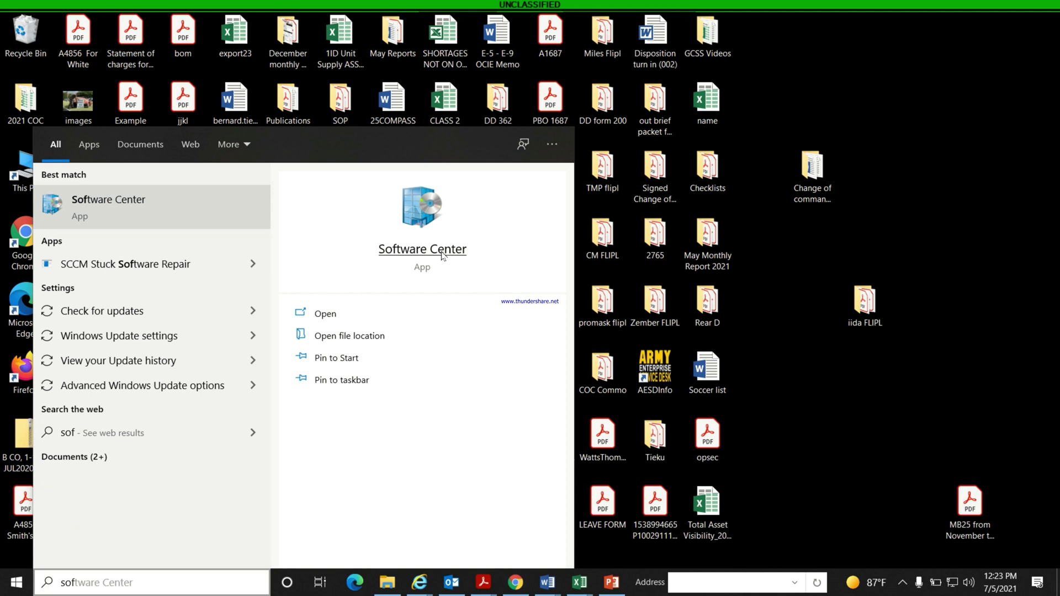
- Launch Software Center and get past the cannot-be-loaded error and the .NET exception dialog
click(426, 198)
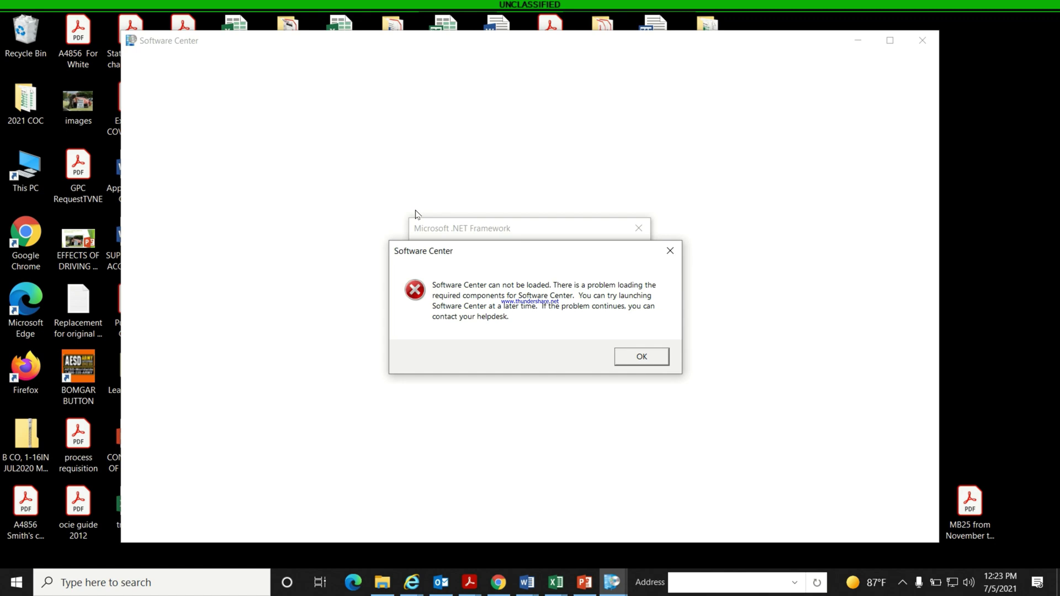
click(646, 362)
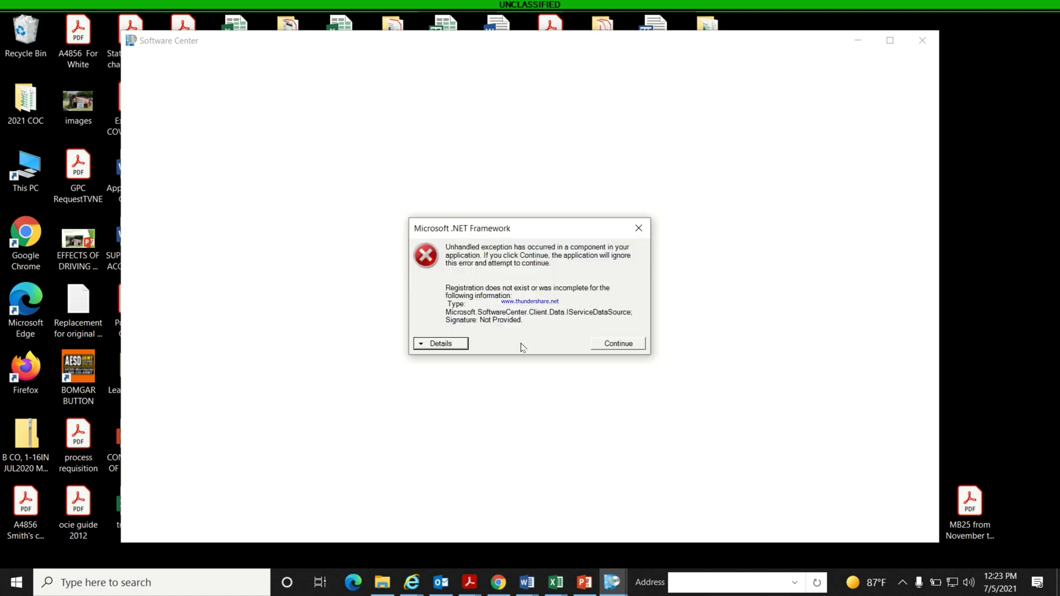
click(625, 347)
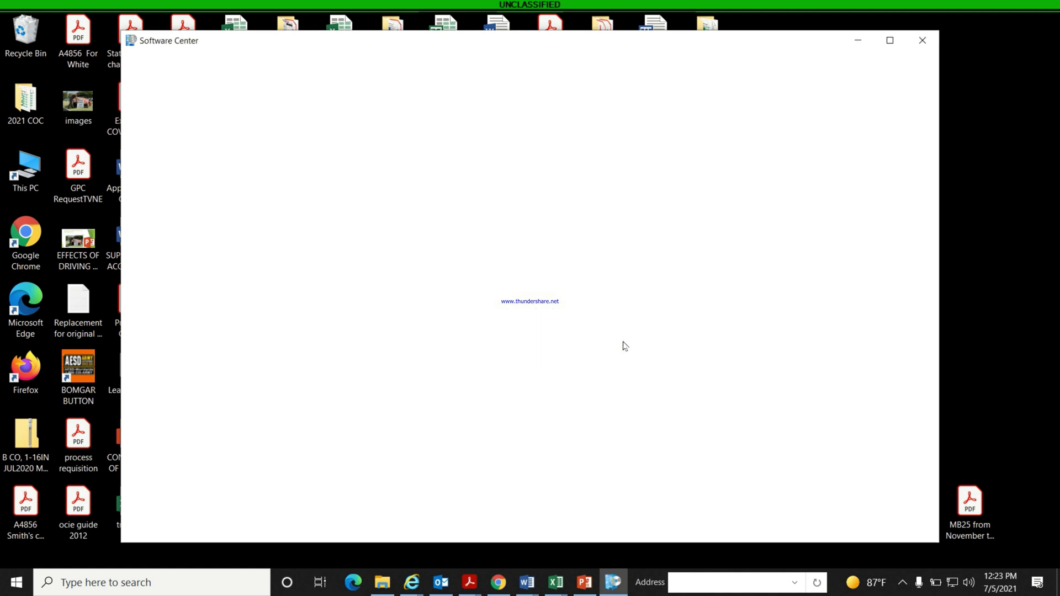
- Close the blank Software Center window, dismiss the second loading error, and reopen Windows Search
click(911, 40)
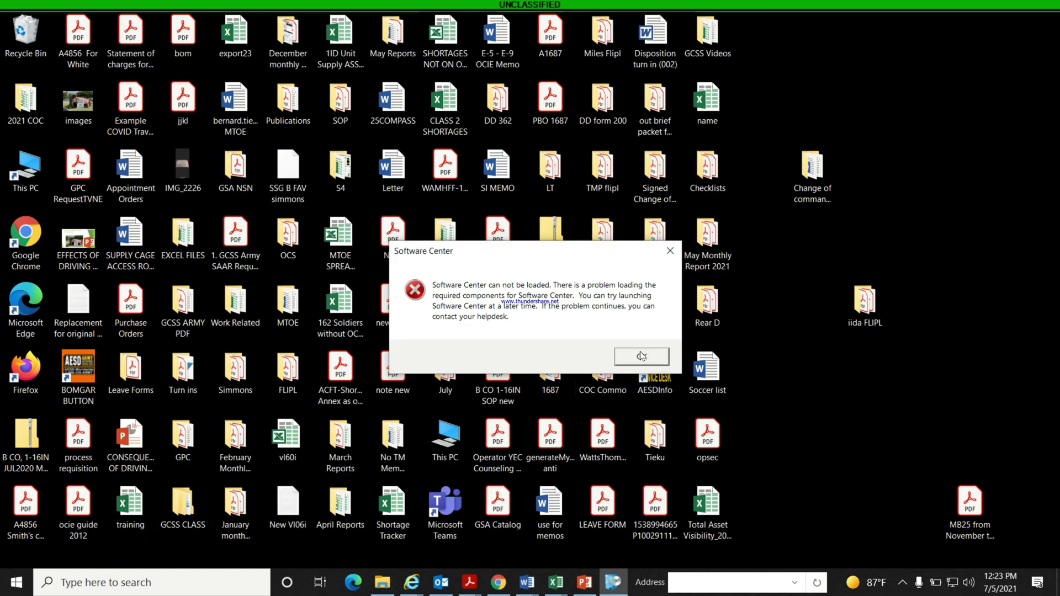
click(642, 357)
click(115, 582)
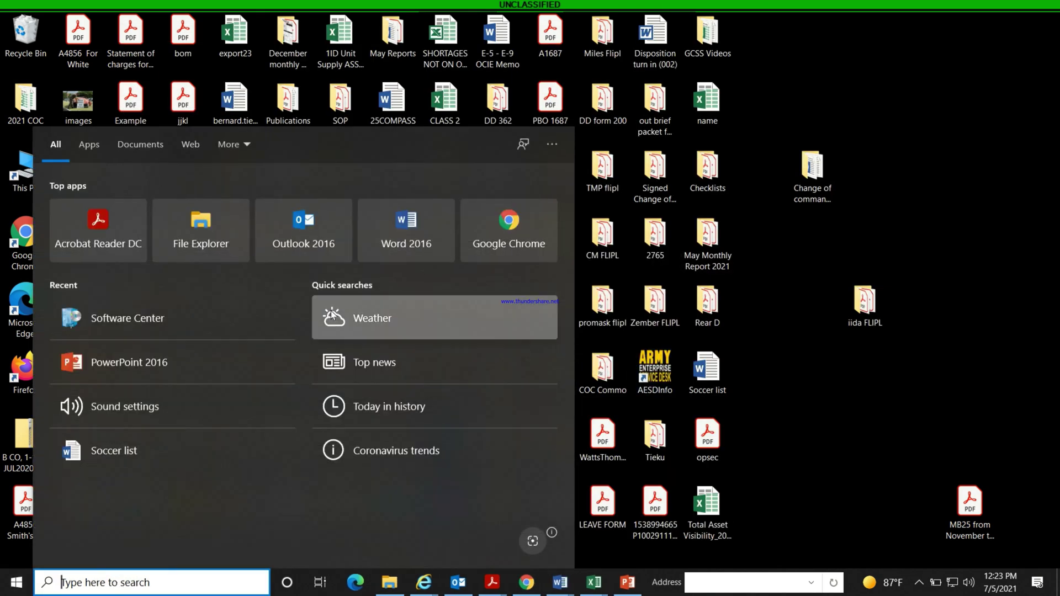
- Relaunch Software Center from Recent, scroll the Applications catalog, and open the Filter list
click(127, 322)
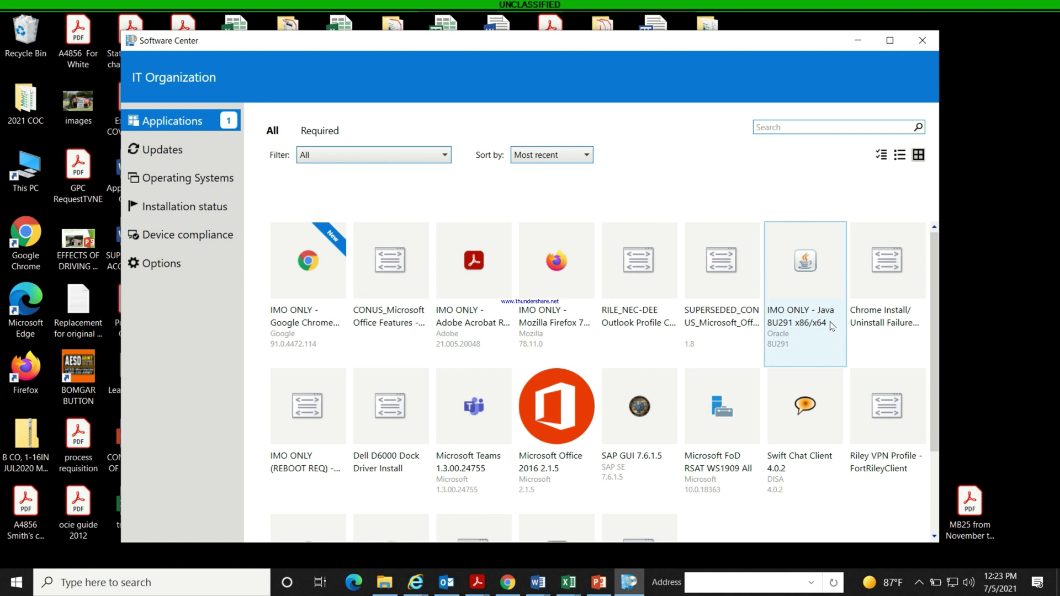
scroll(462, 324, down, 3)
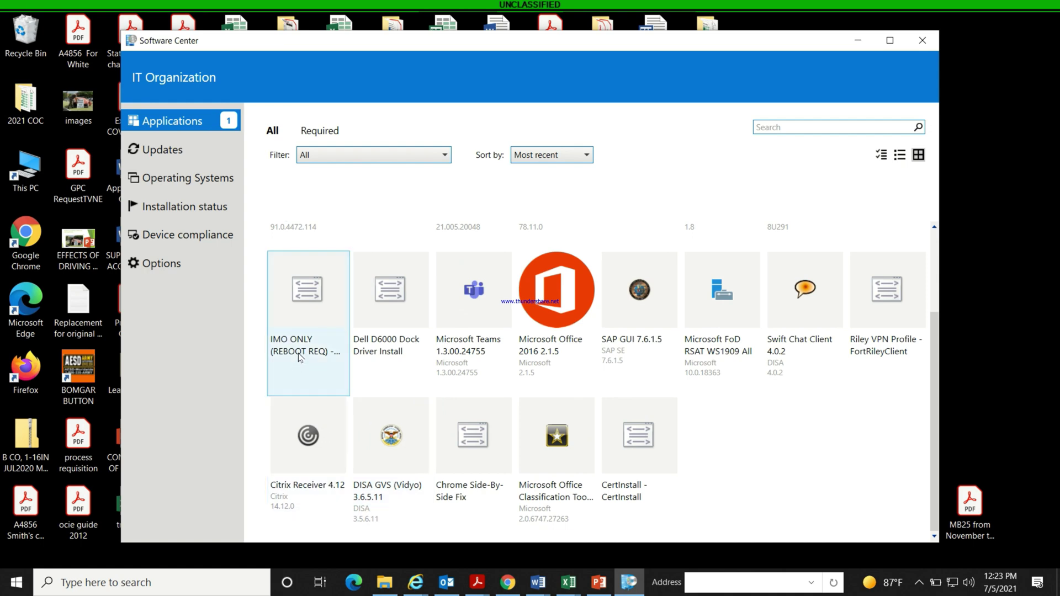
scroll(298, 356, up, 3)
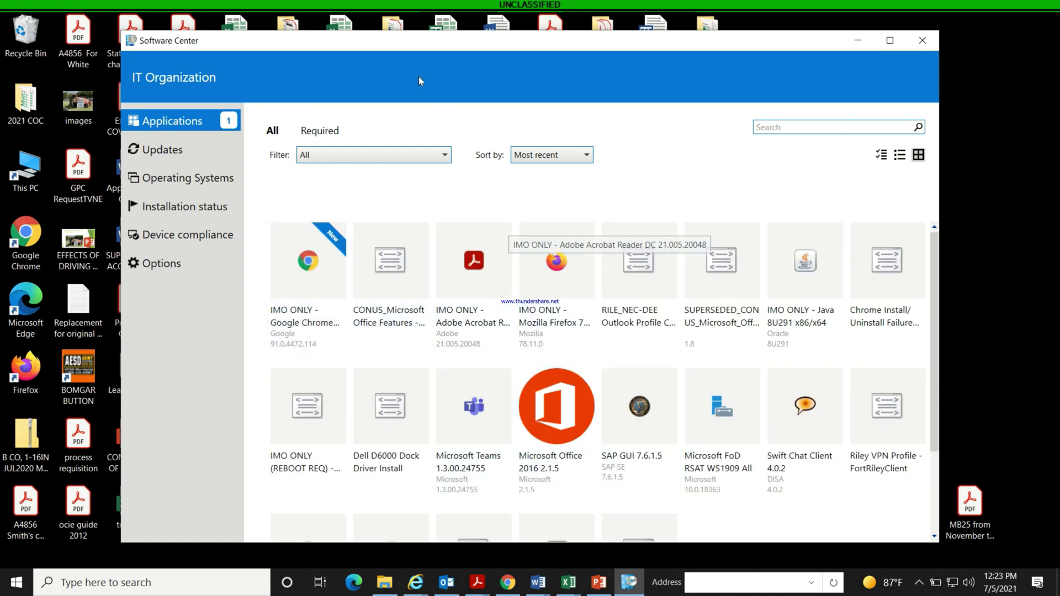
click(445, 156)
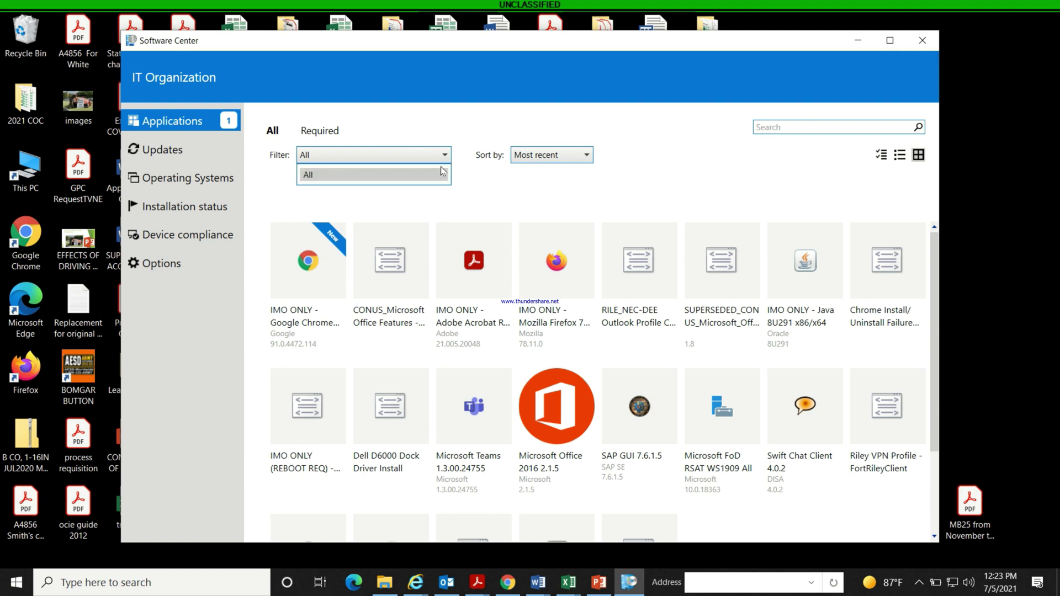
- Close the Filter list, check Updates, and open the SAP GUI 7.6.1.5 details page
click(442, 173)
click(439, 159)
click(435, 161)
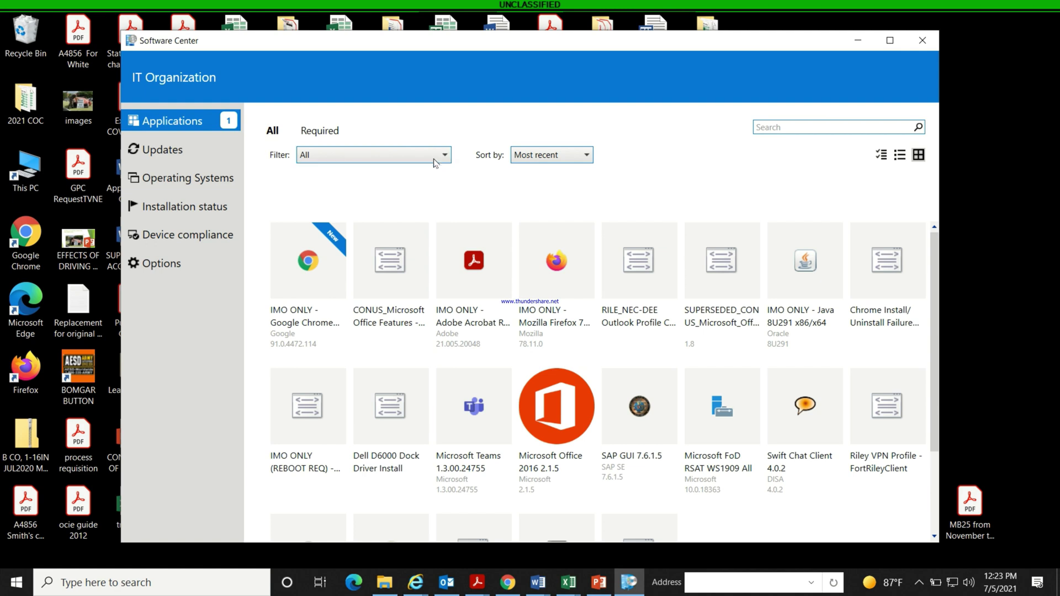
click(163, 156)
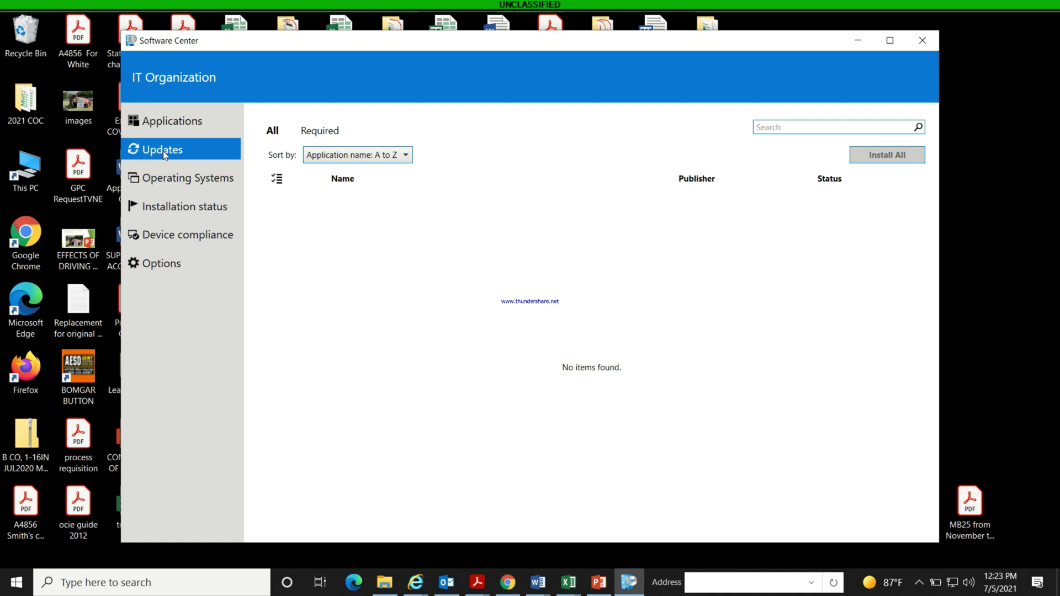
click(158, 125)
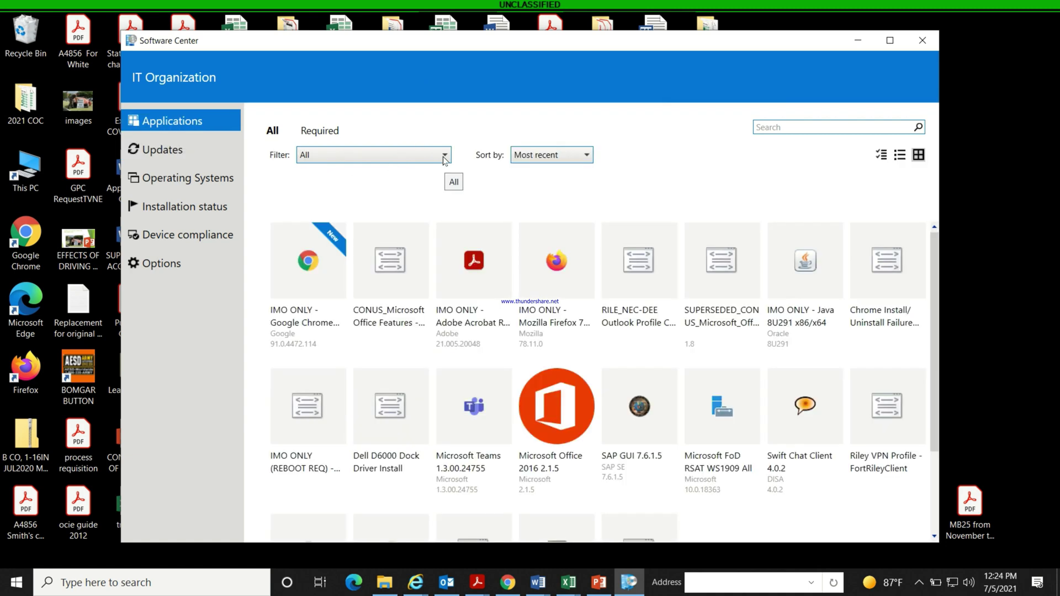
click(623, 427)
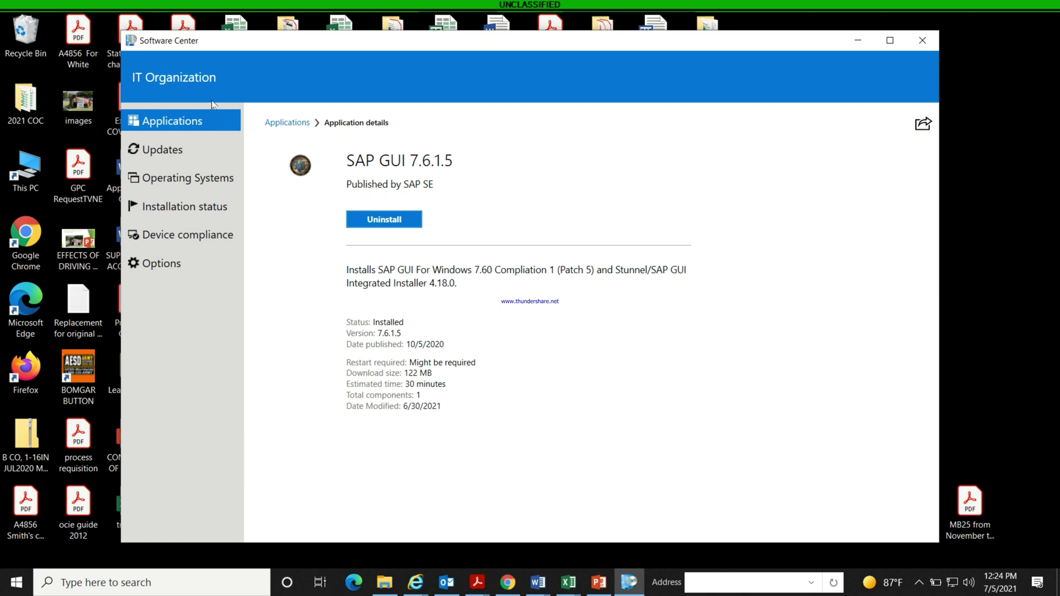
click(157, 205)
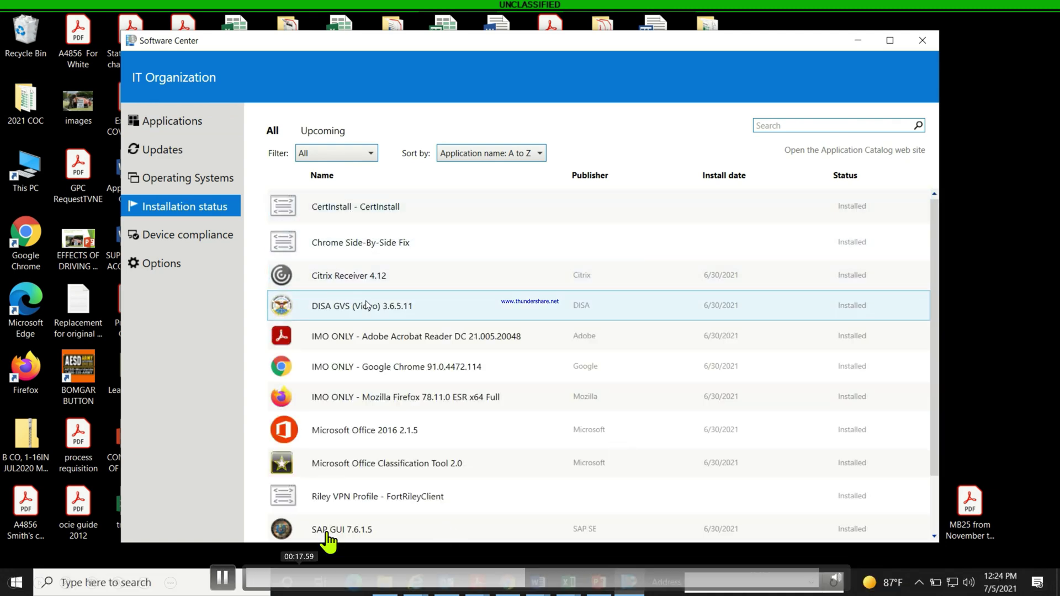
scroll(363, 287, down, 1)
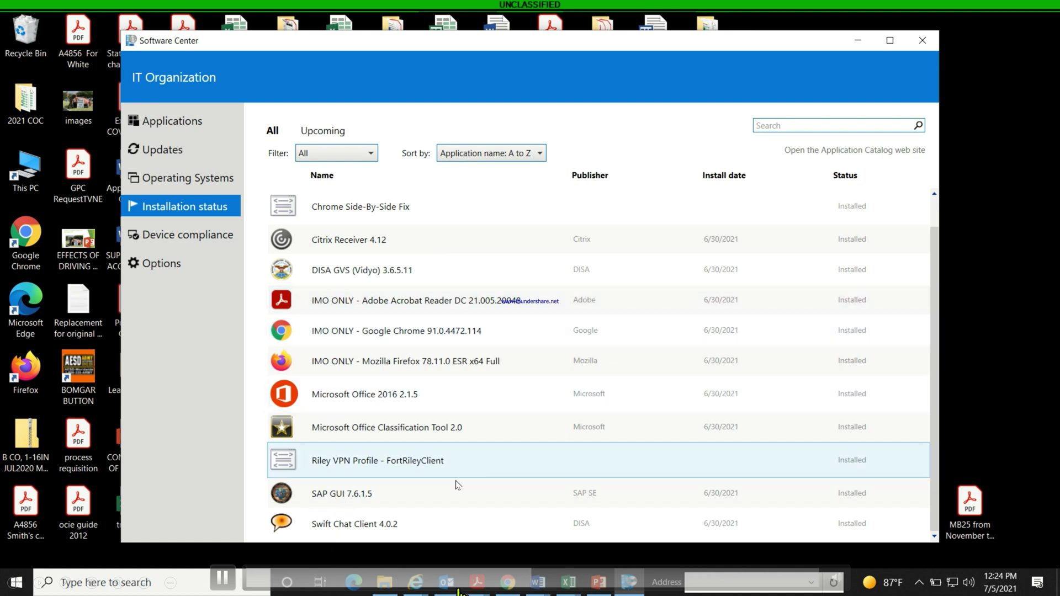
scroll(420, 366, up, 1)
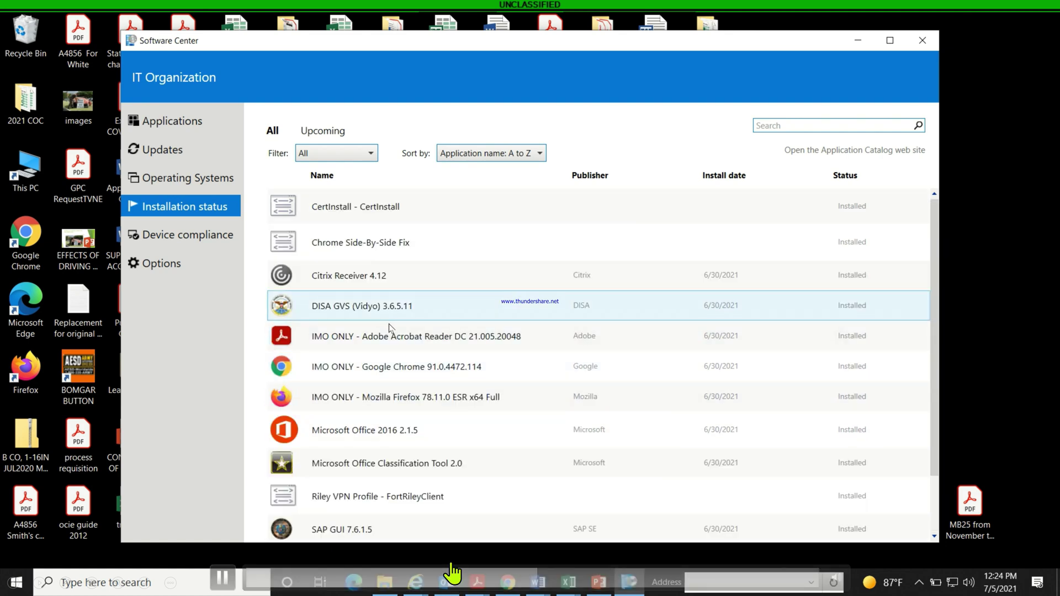
scroll(475, 353, down, 1)
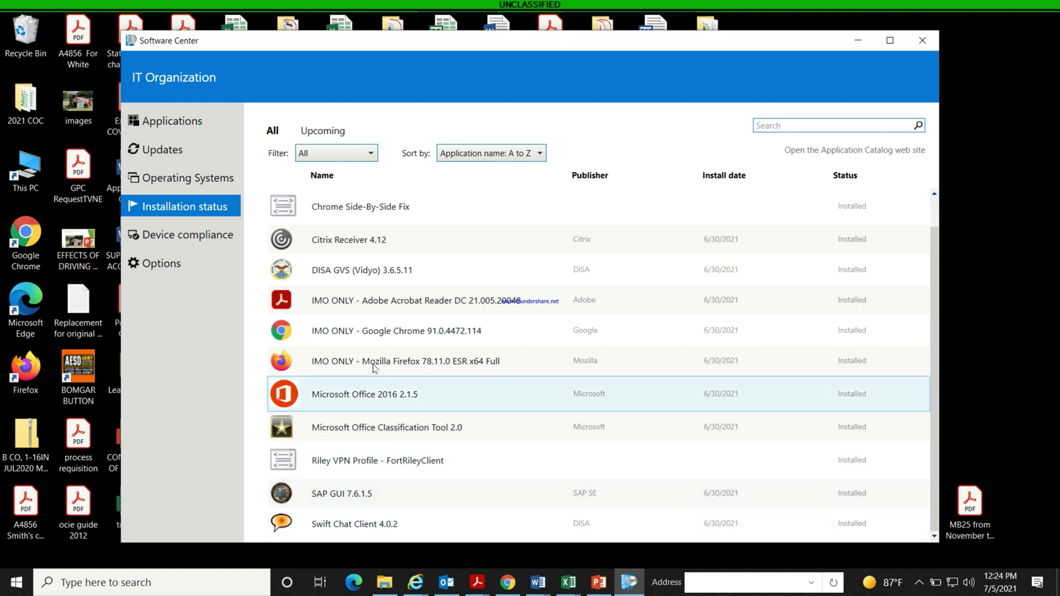
- Check the Firefox 78.11.0 and Chrome 91.0.4472.114 details pages, returning to Applications after each
click(155, 124)
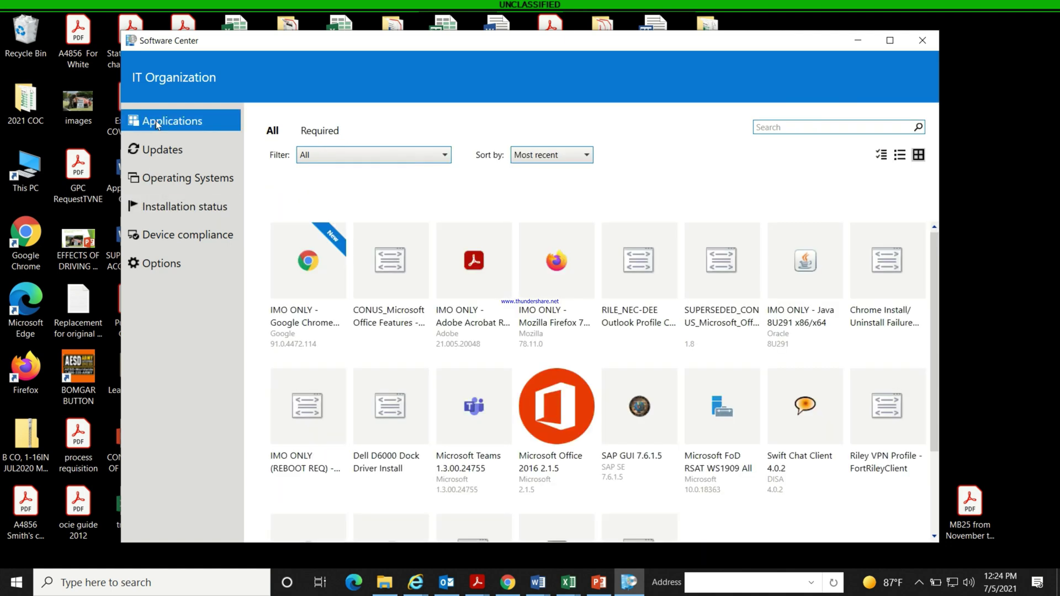
scroll(413, 303, down, 1)
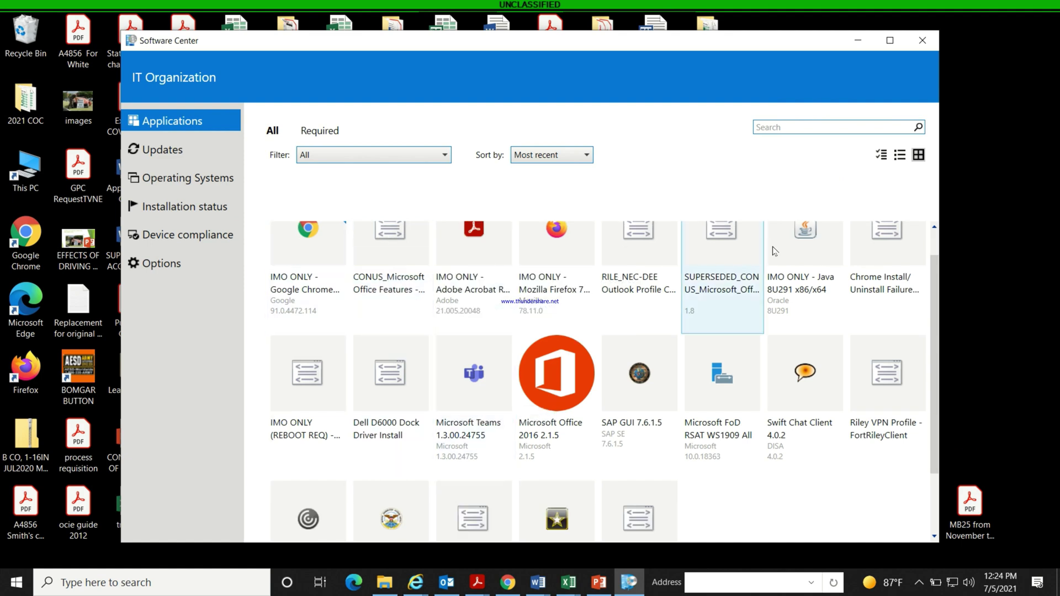
click(563, 256)
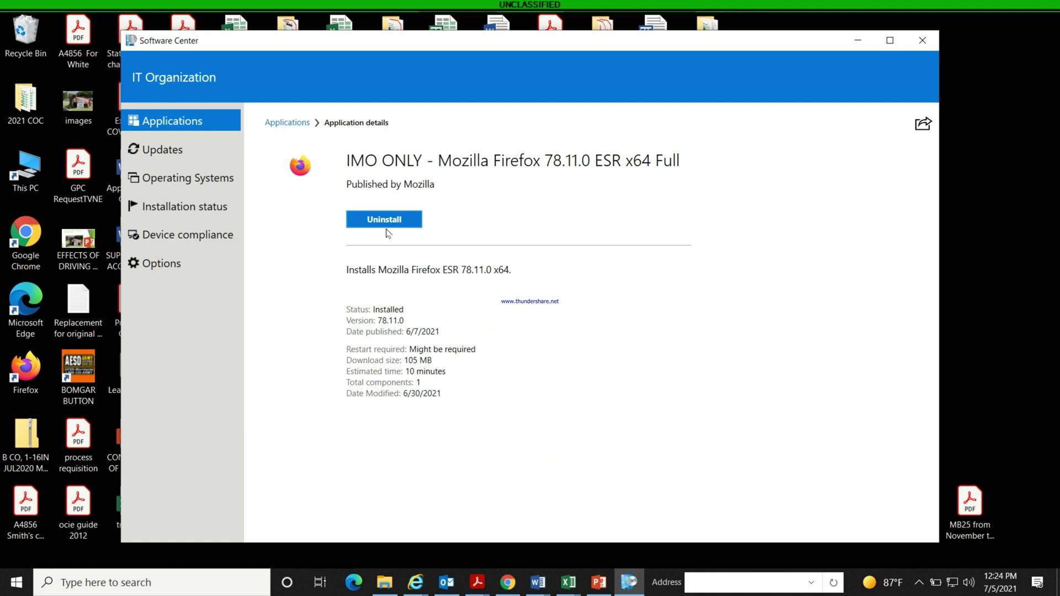
click(156, 126)
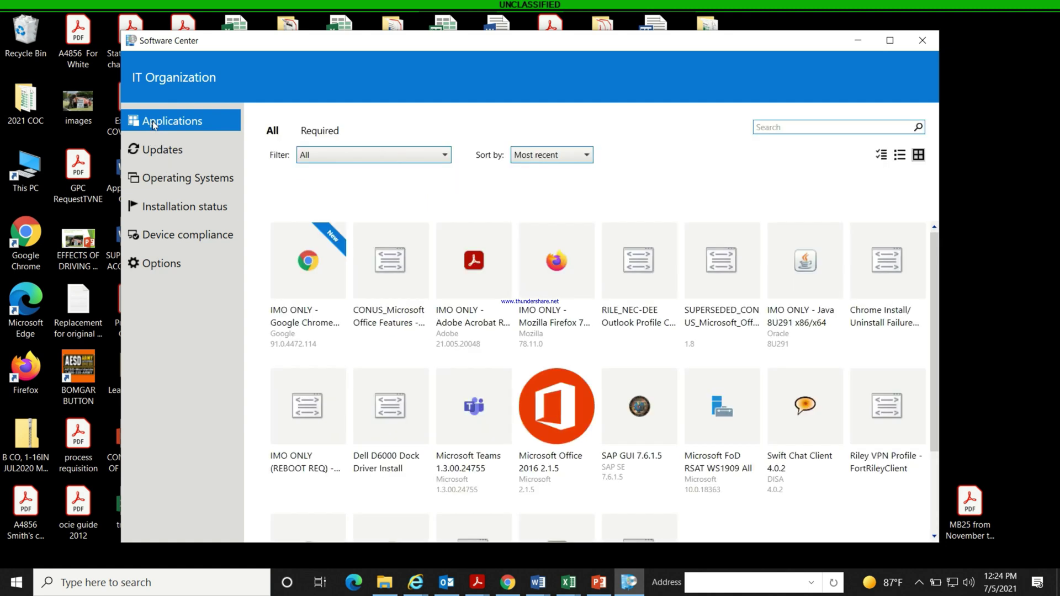
click(312, 259)
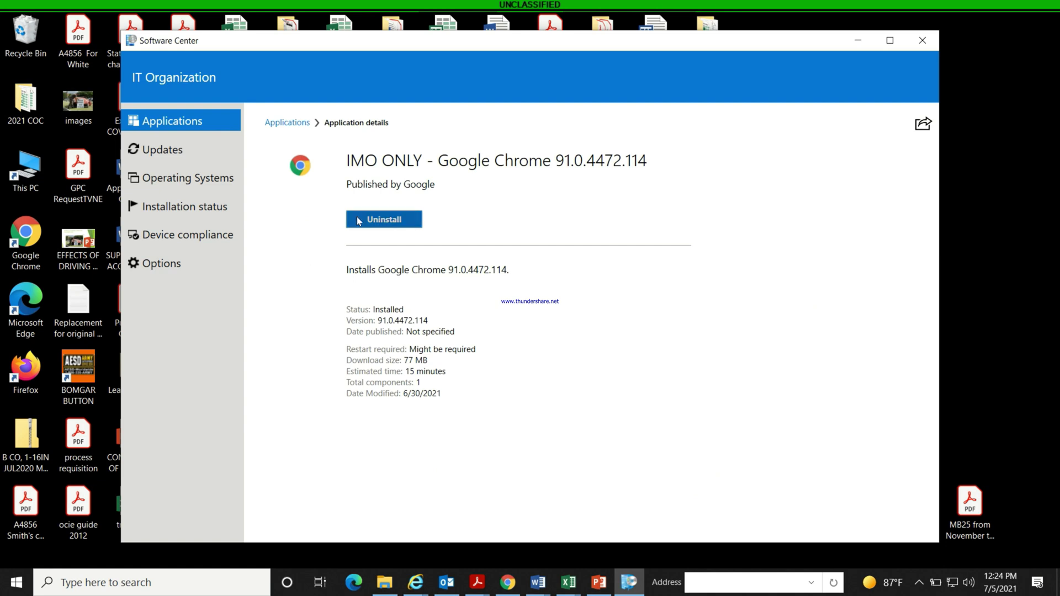
click(148, 125)
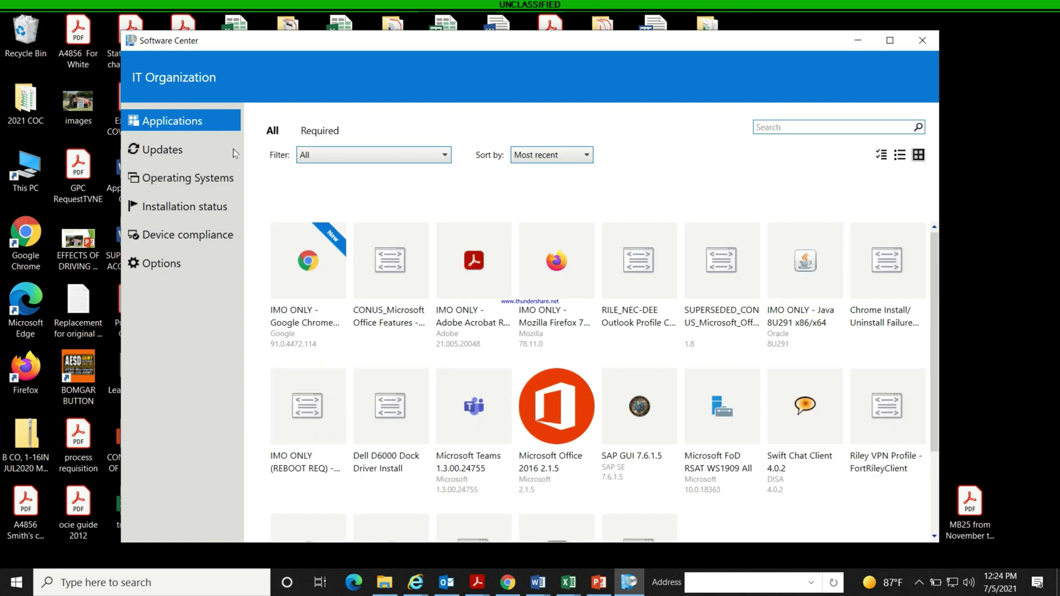
- Install the RILE_NEC-DEE Outlook Profile Creation Fix v1 and return to the Applications catalog
click(608, 295)
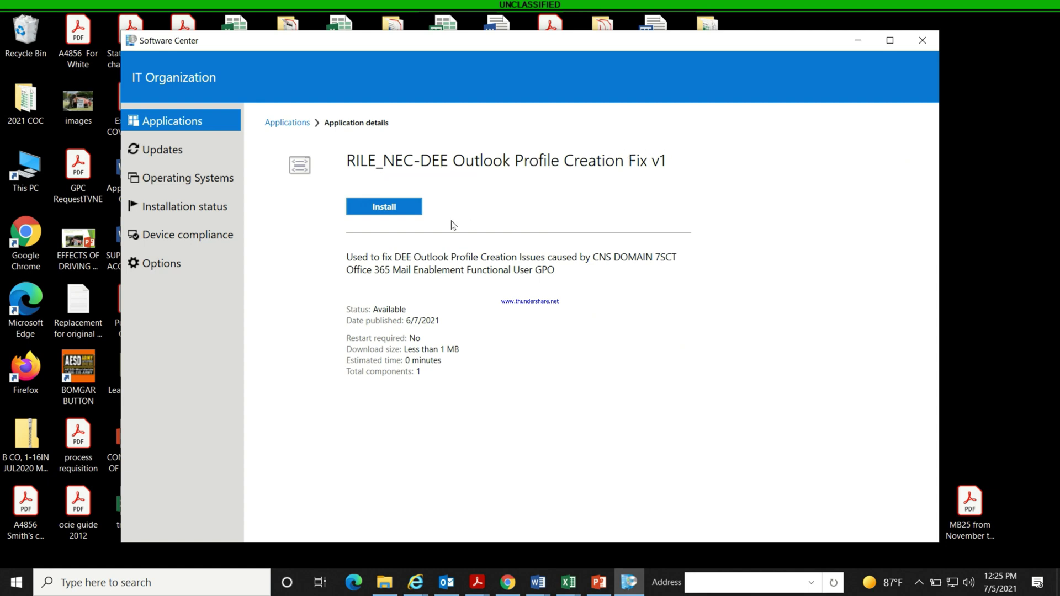
click(407, 216)
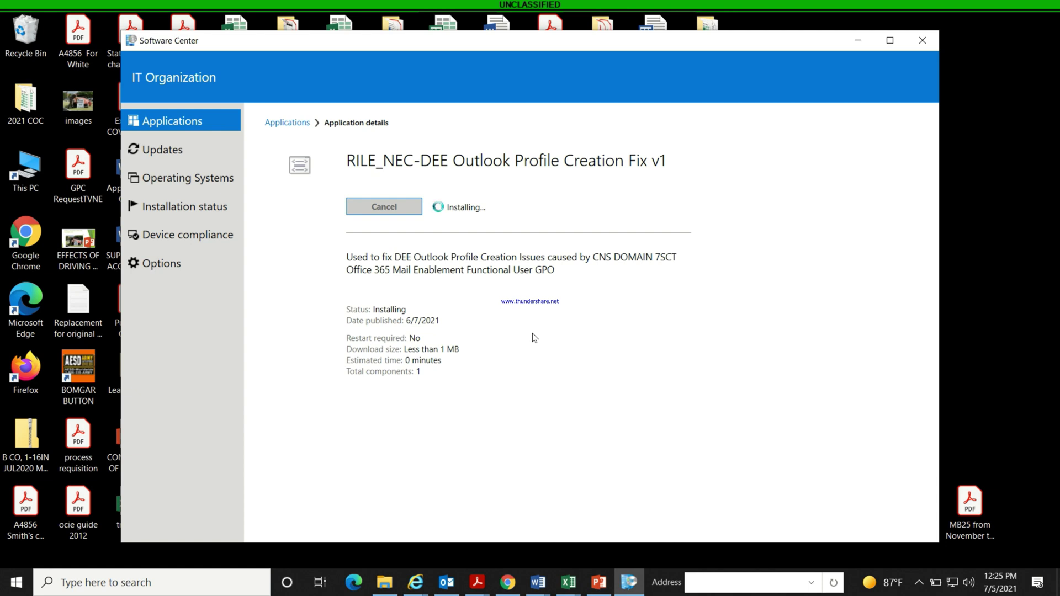
click(153, 127)
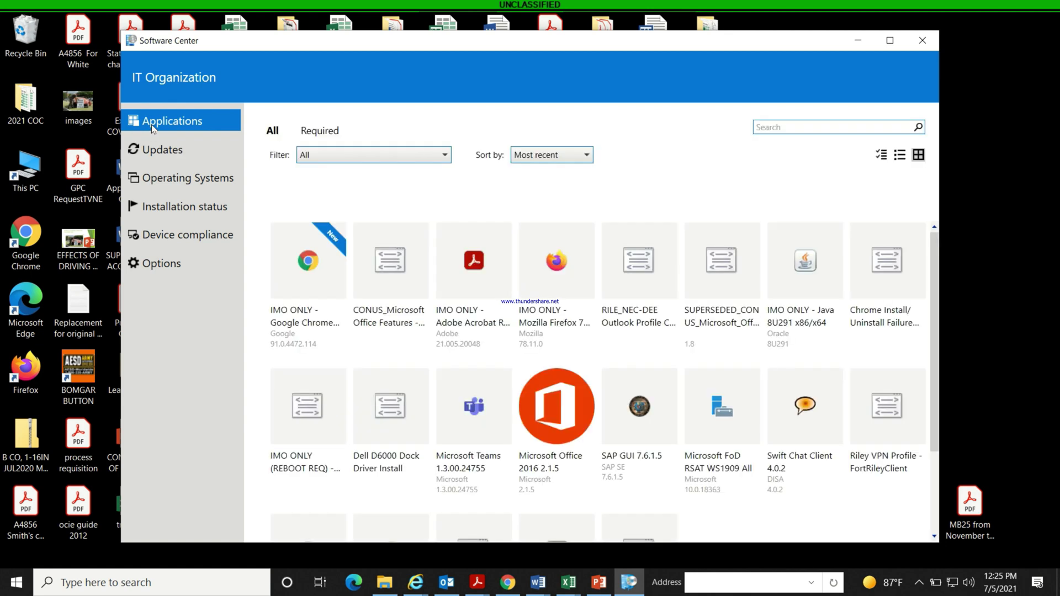
- View the Microsoft Office 2016 details, then move the progress window off the Outlook Instructions message
scroll(574, 426, down, 1)
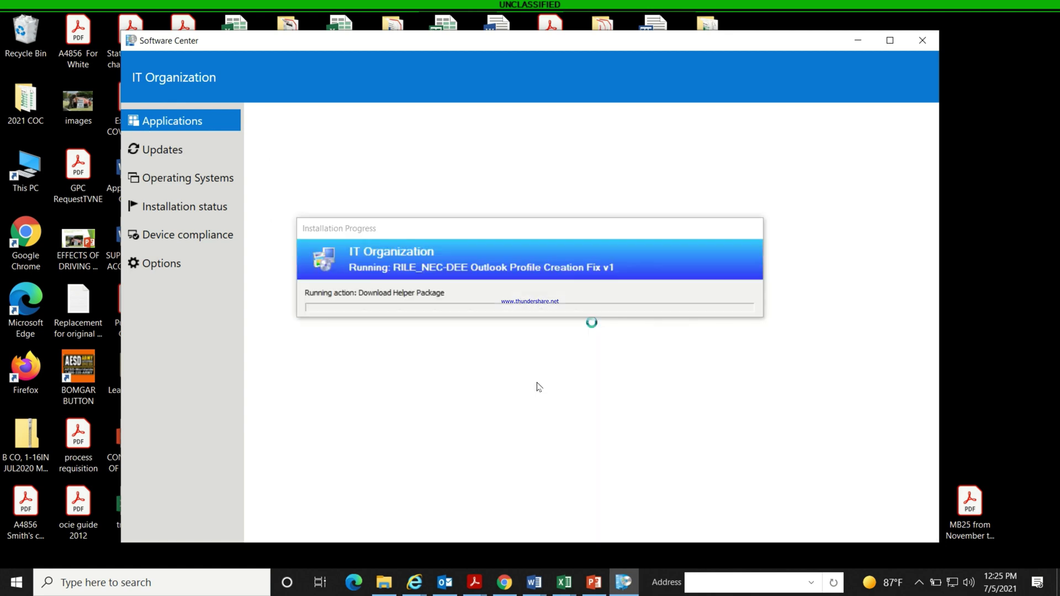
click(538, 387)
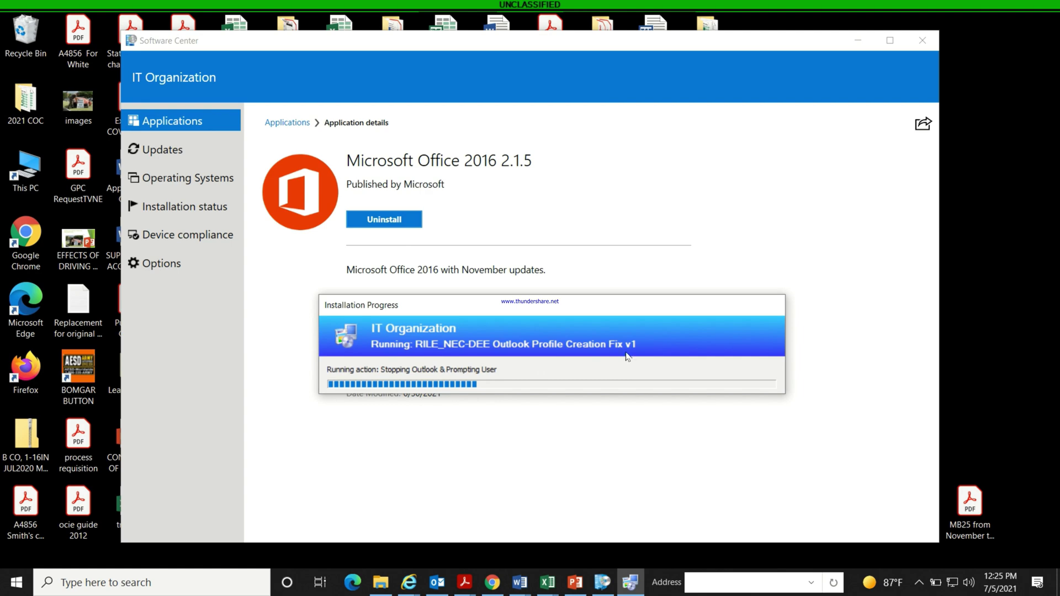
click(159, 122)
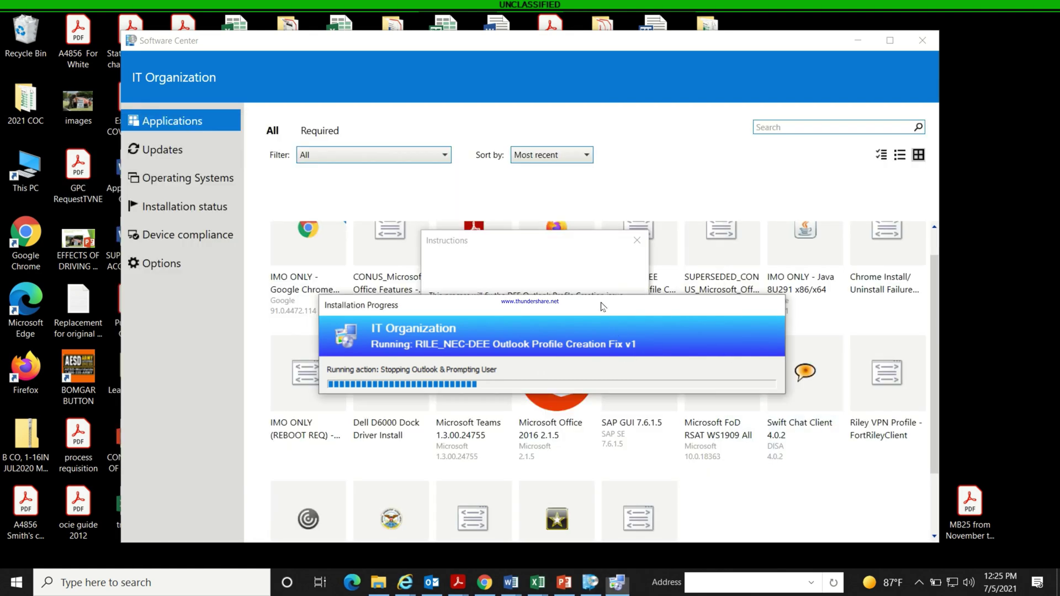
drag(603, 307, 626, 102)
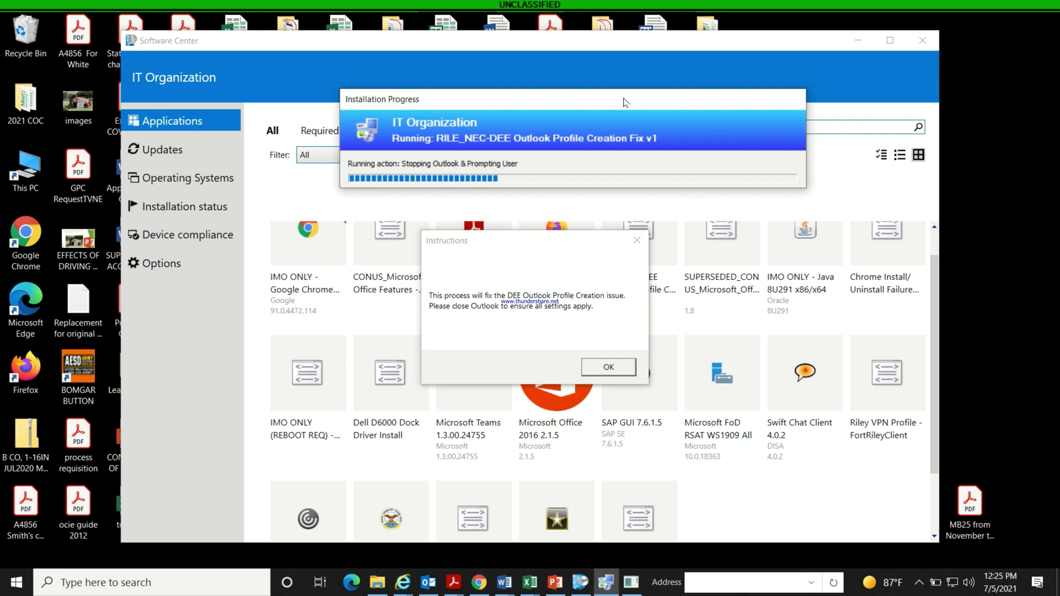
- Acknowledge the close-Outlook Instructions message and reopen the SAP GUI 7.6.1.5 details page
drag(626, 103, 627, 103)
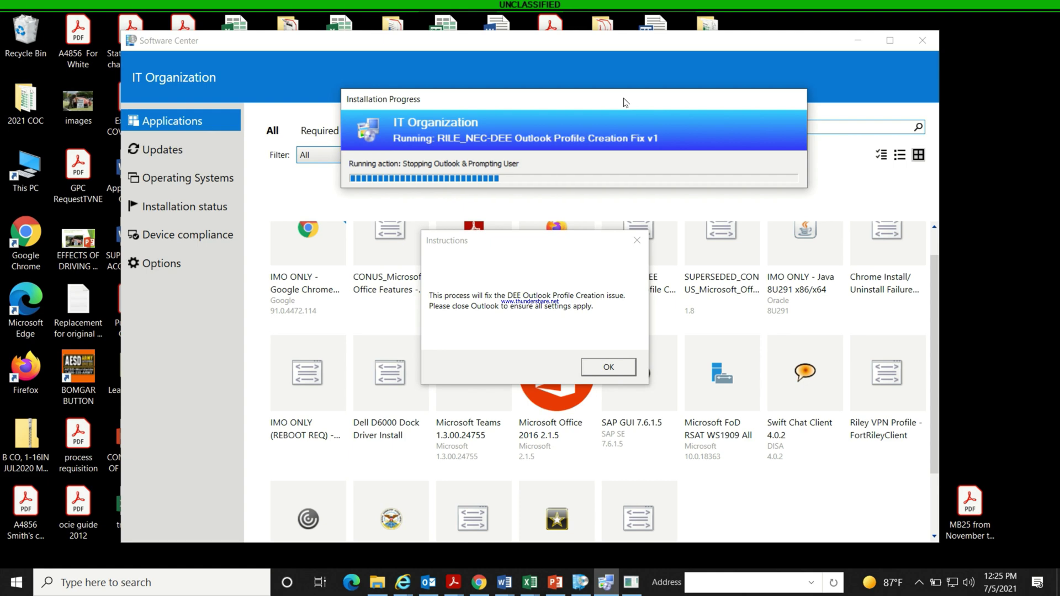
click(607, 367)
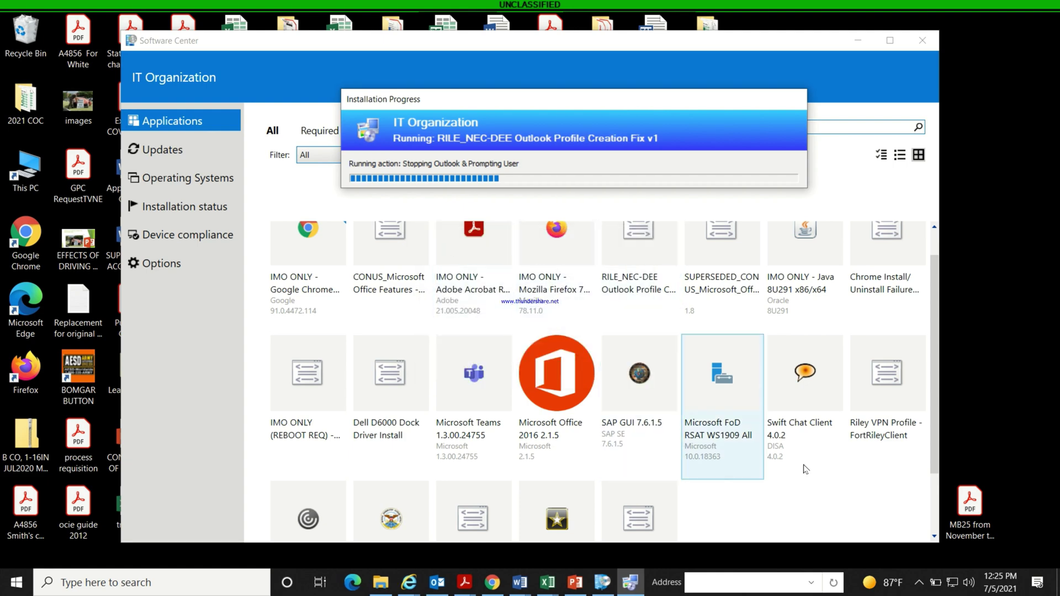
scroll(762, 409, down, 2)
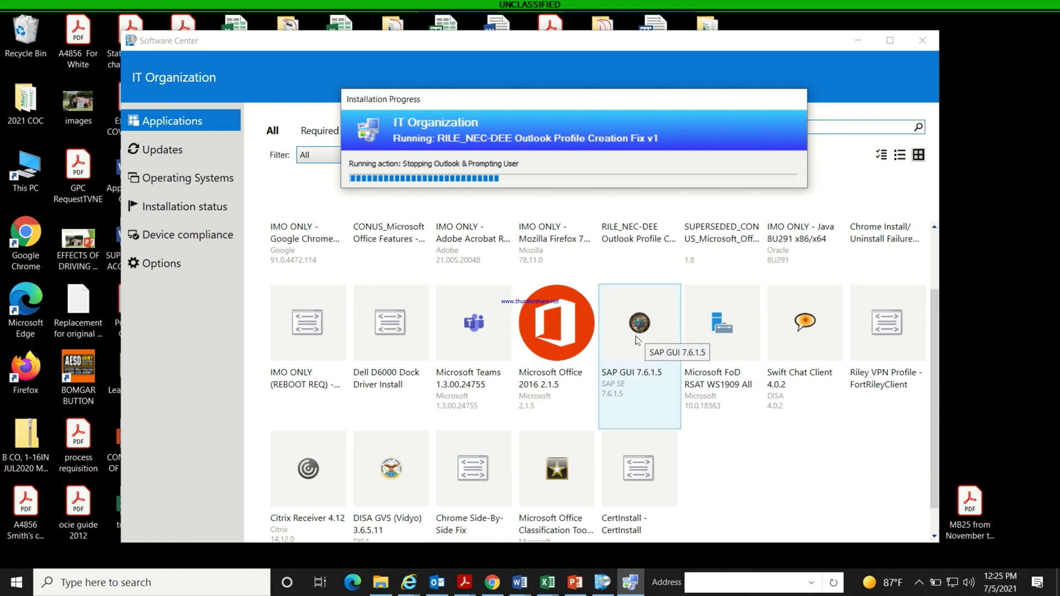
click(637, 340)
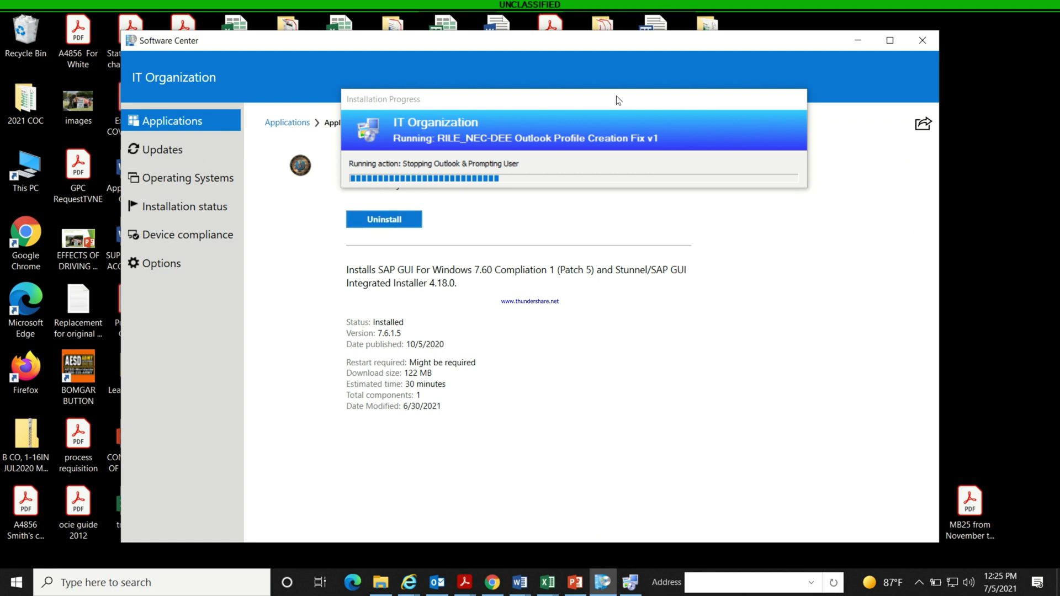
drag(611, 95, 629, 137)
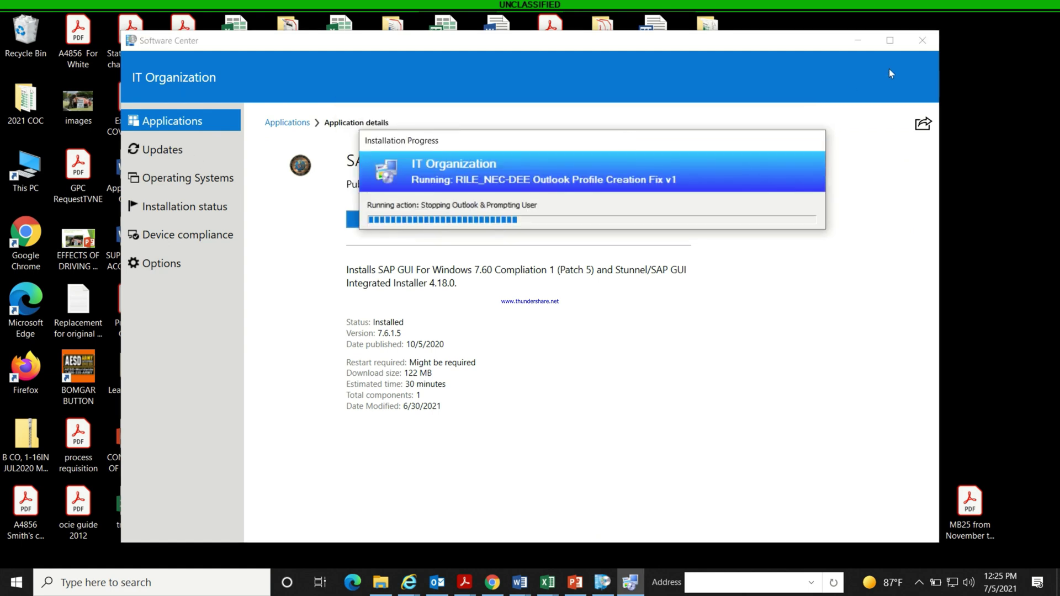